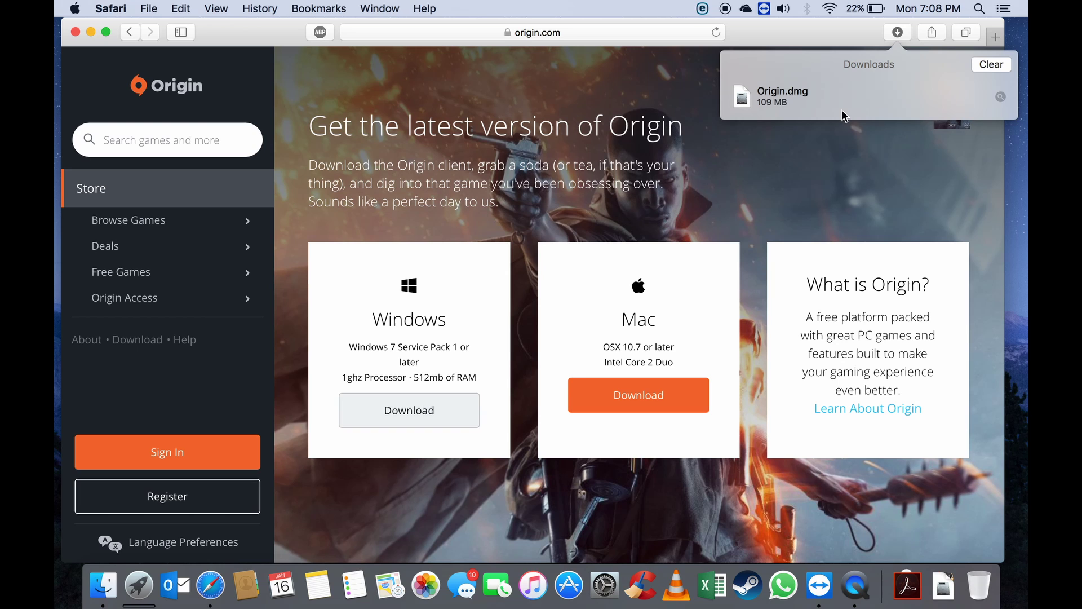
# Mount Origin.dmg from Downloads, skipping disk image verification.
pyautogui.doubleClick(785, 92)
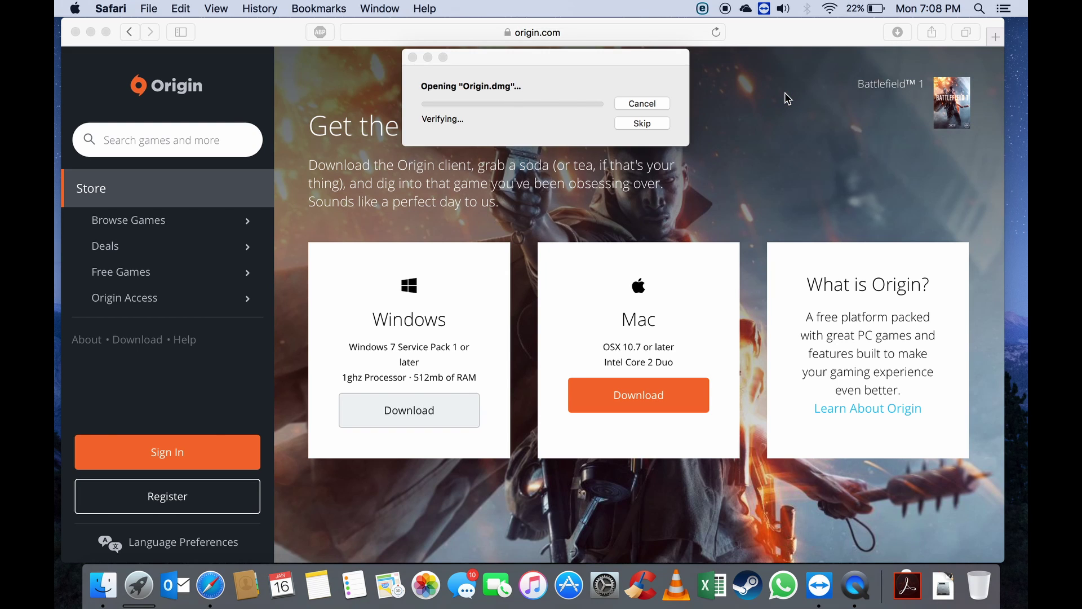
pyautogui.click(641, 122)
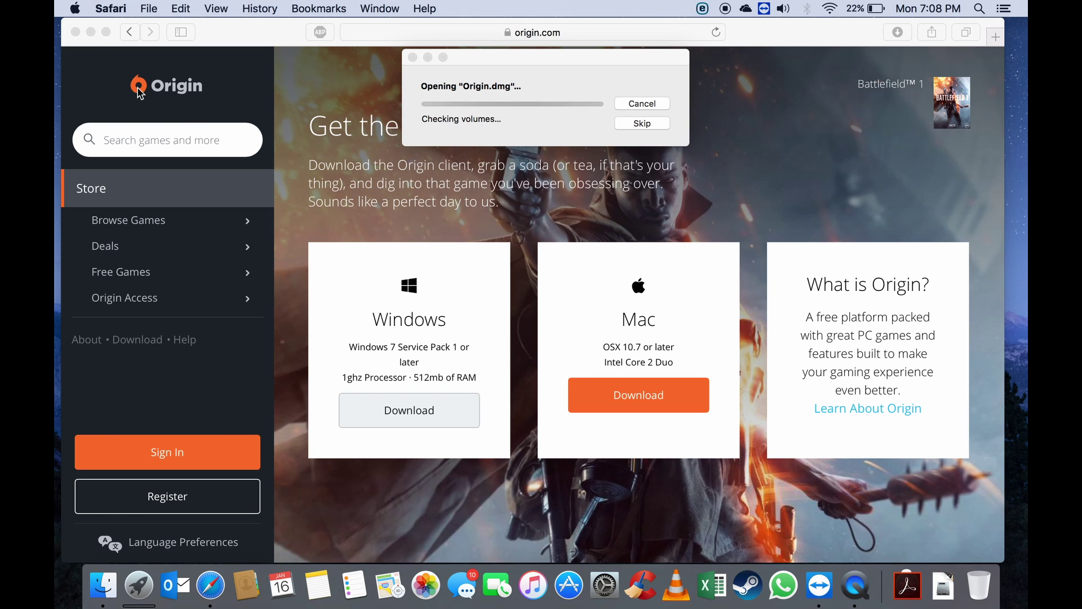
pyautogui.click(90, 32)
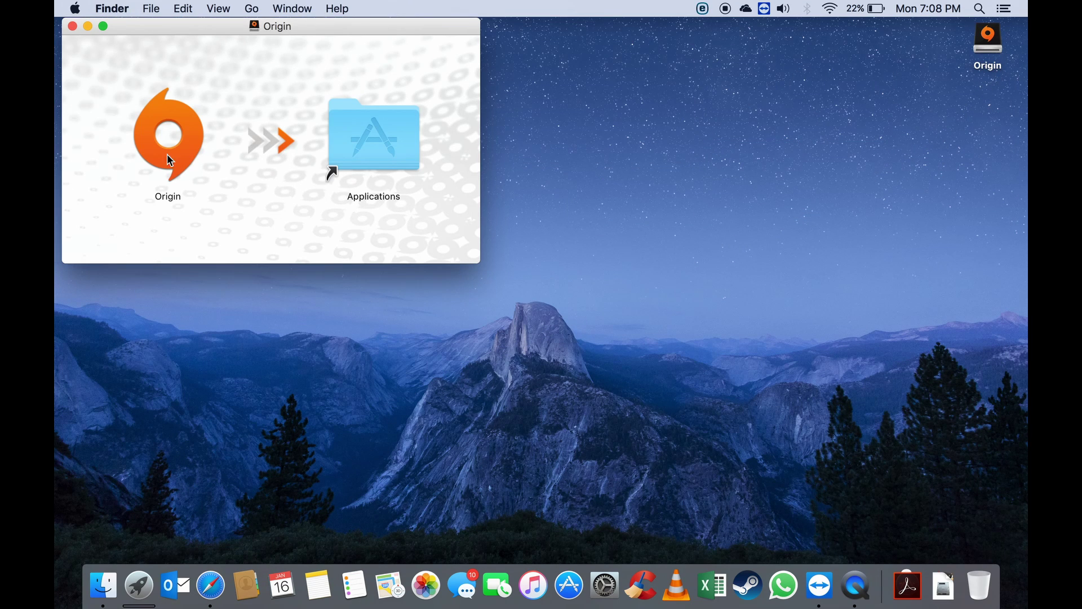
# Copy Origin.app into the Applications folder and close the Applications window.
pyautogui.moveTo(165, 139); pyautogui.dragTo(383, 141)
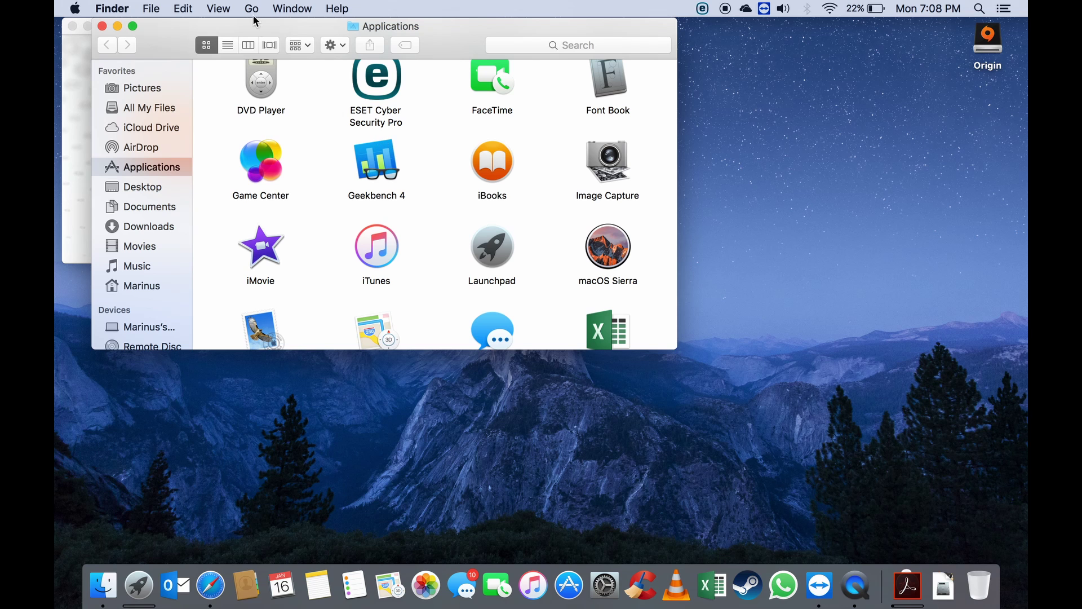
pyautogui.moveTo(261, 28); pyautogui.dragTo(333, 143)
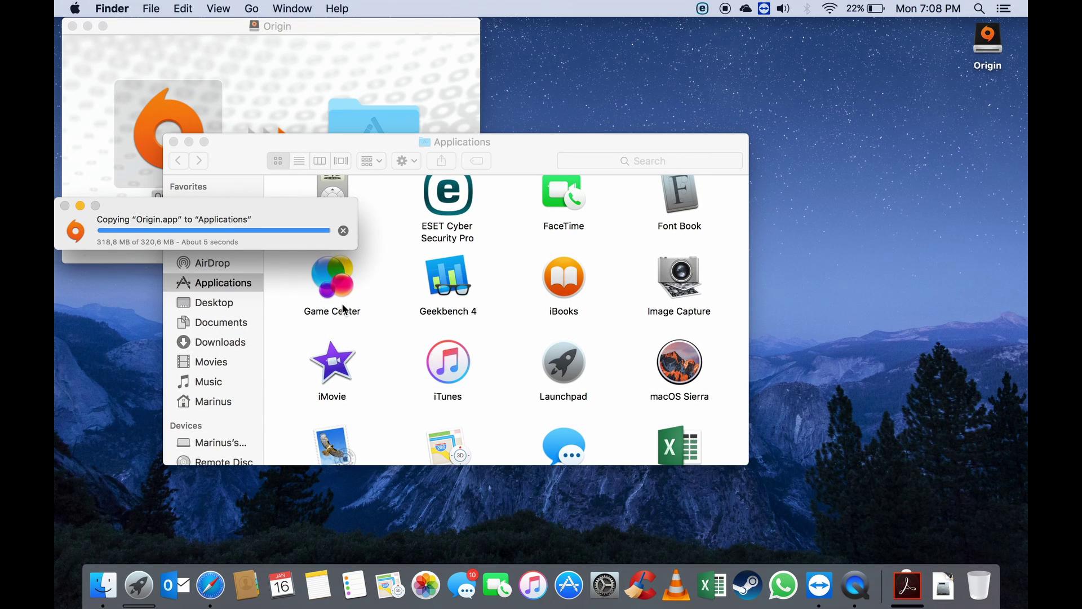
pyautogui.click(175, 144)
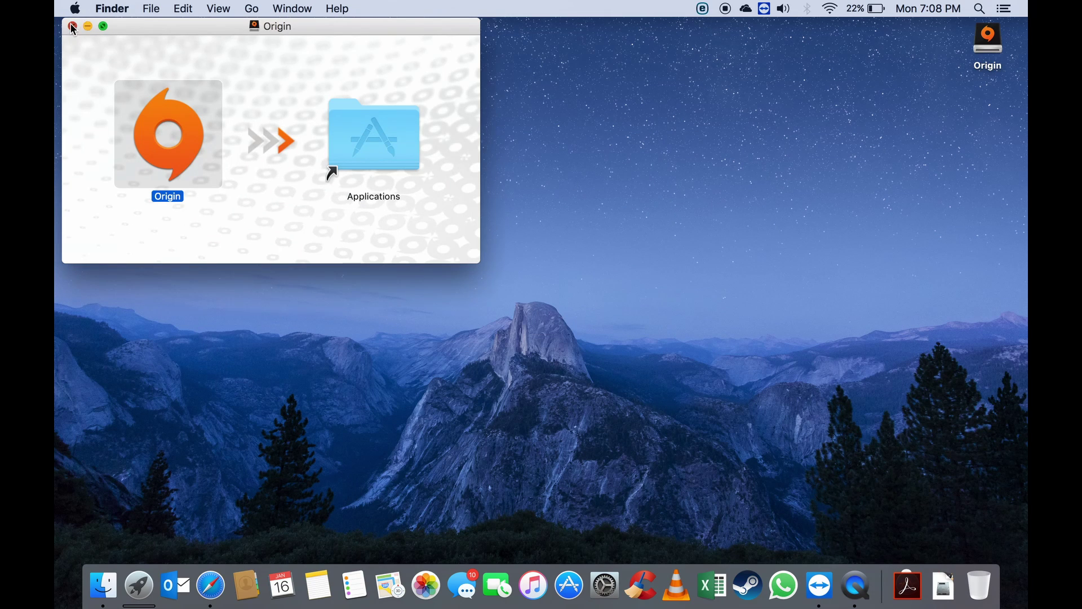
pyautogui.click(73, 26)
# Launch Origin from the Dock's Applications stack and allow it past the Gatekeeper warning.
pyautogui.click(908, 585)
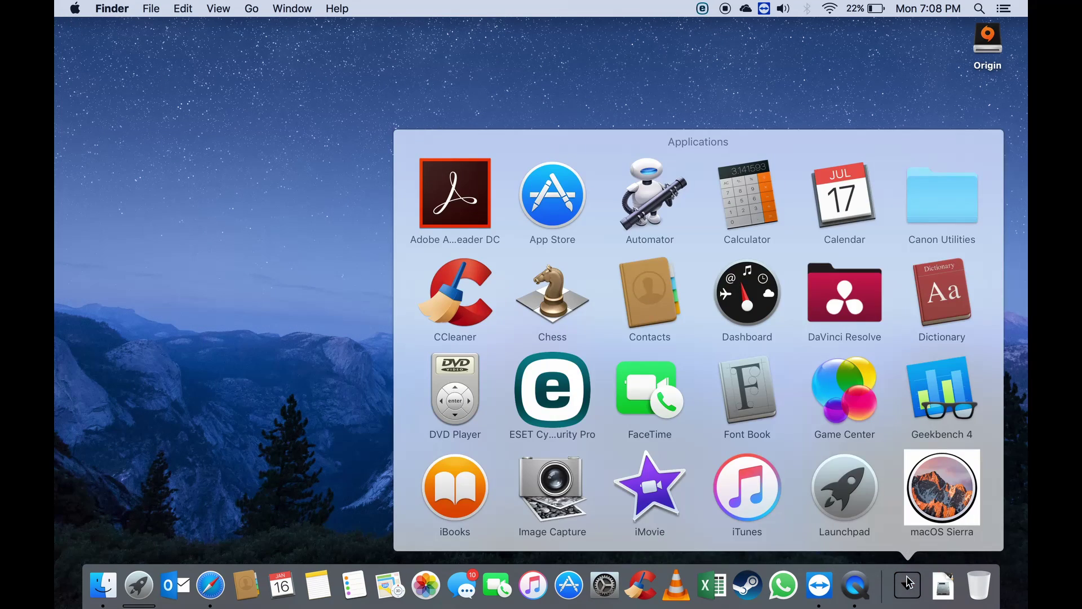
pyautogui.scroll(-10, 783, 403)
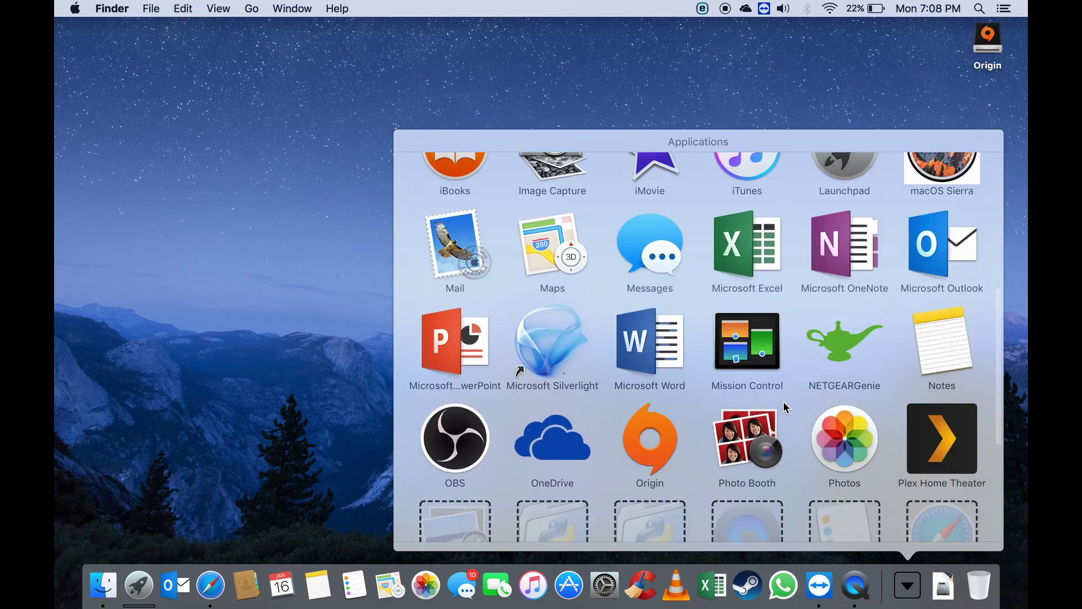
pyautogui.click(648, 183)
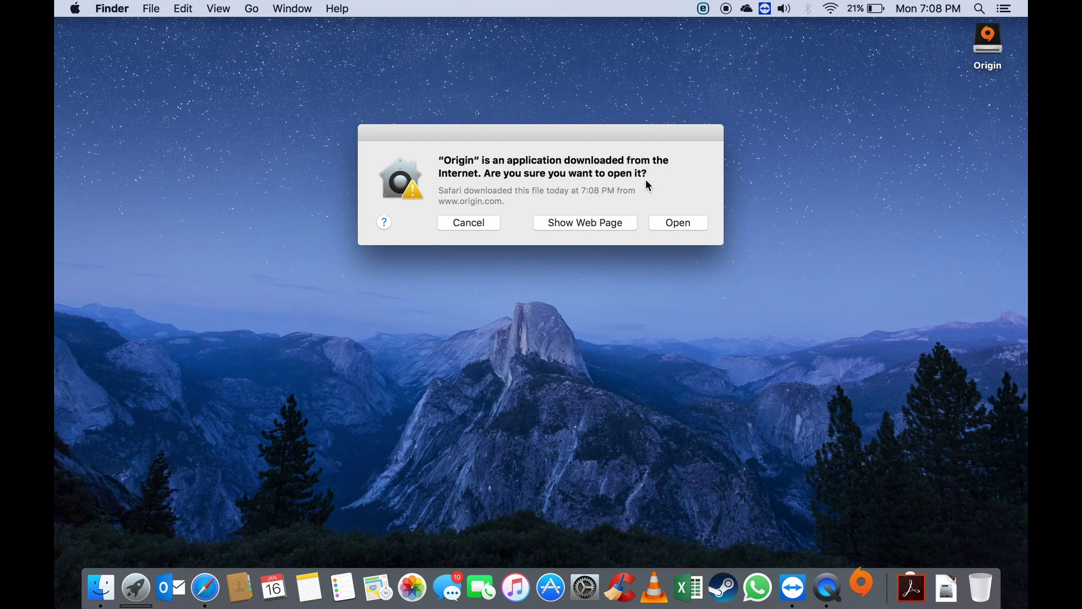
pyautogui.click(666, 226)
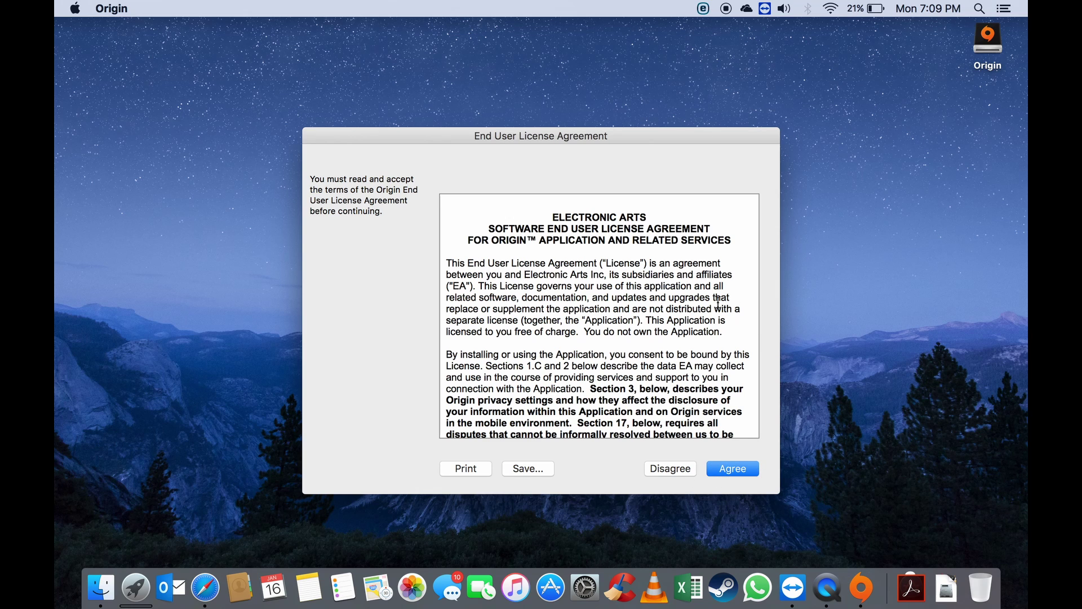
# Agree to the EA license and enter the Mac password to install the helper tool.
pyautogui.click(721, 471)
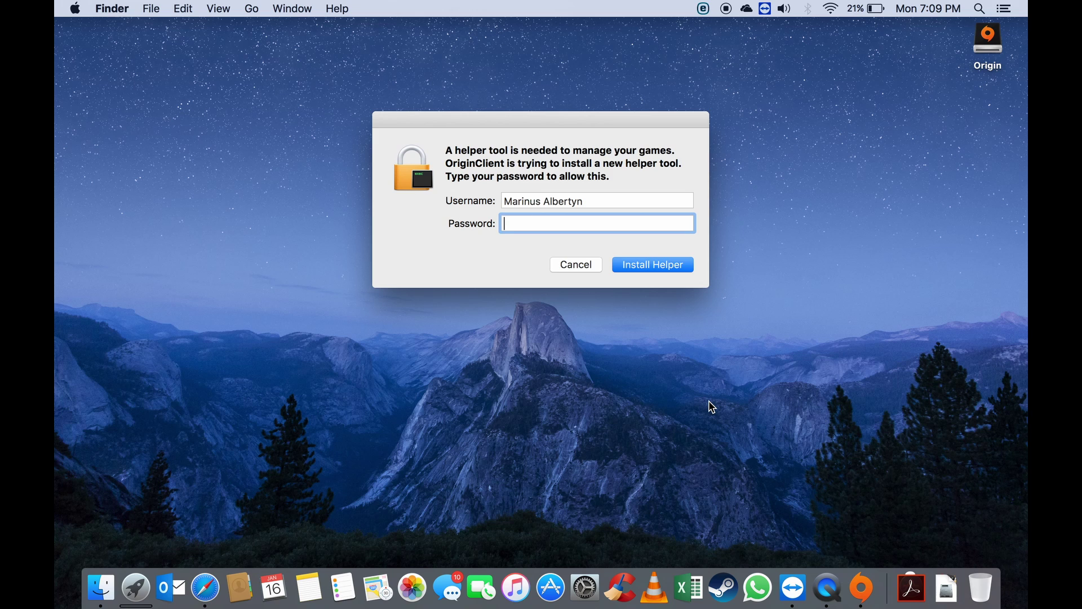
pyautogui.write('••••••••')
pyautogui.click(667, 267)
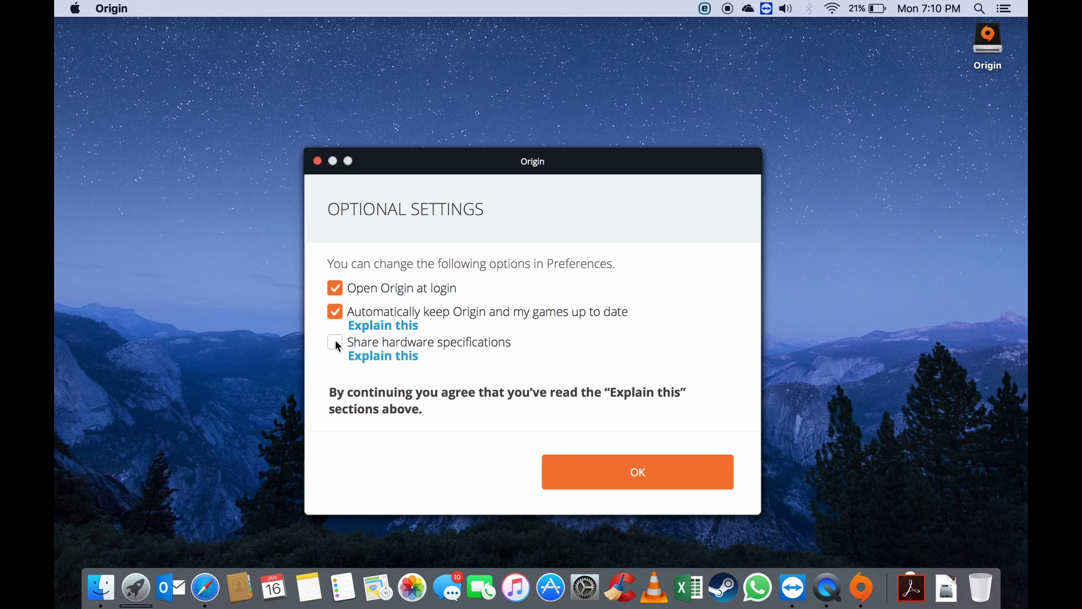
# Keep the default optional settings and sign in with the EA account e-mail and password.
pyautogui.click(582, 466)
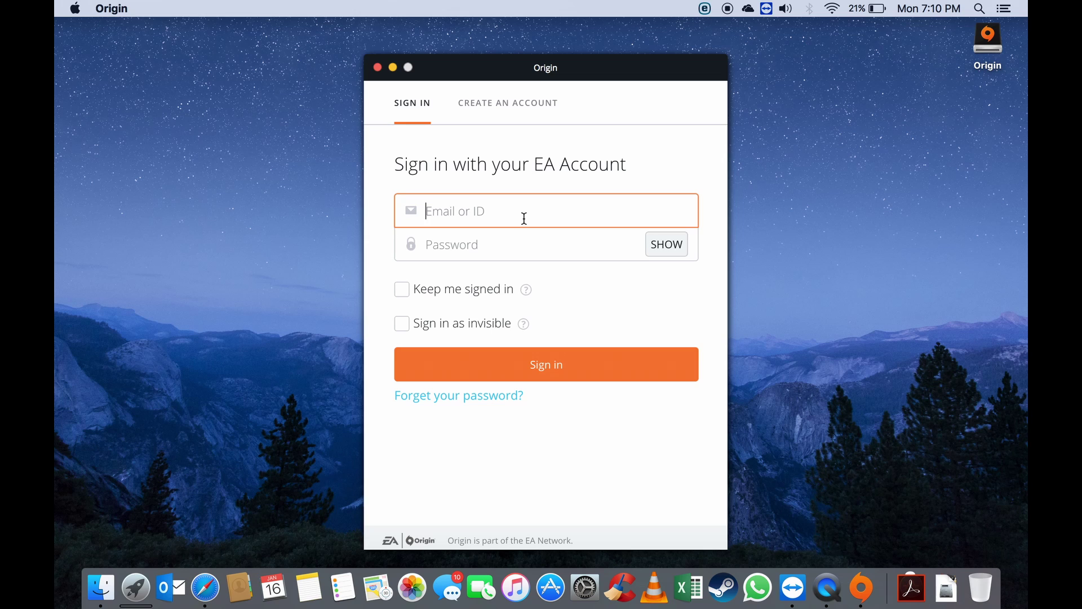
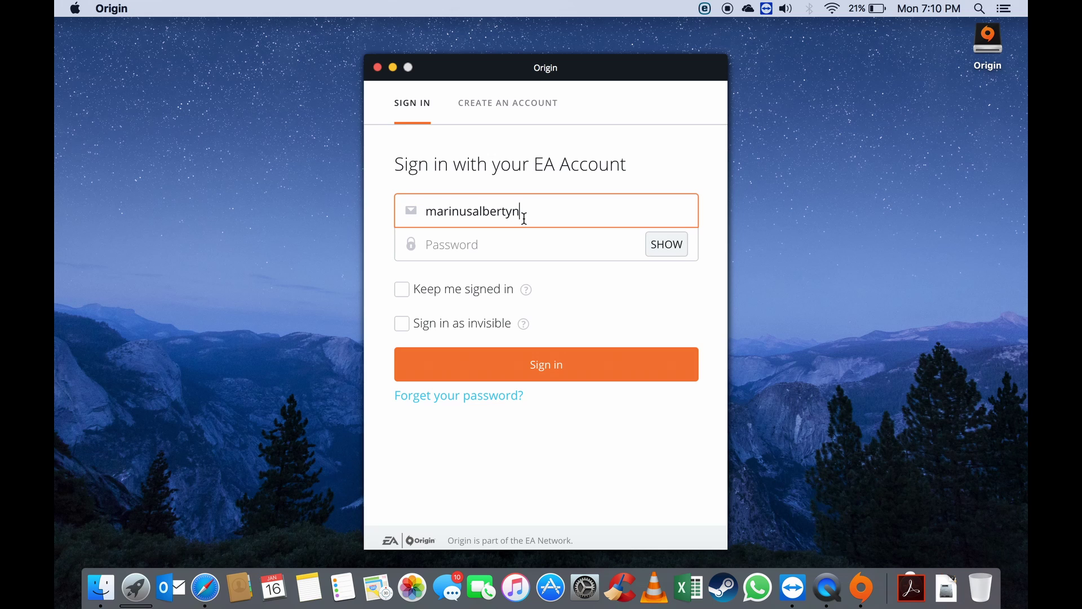
pyautogui.press('Tab')
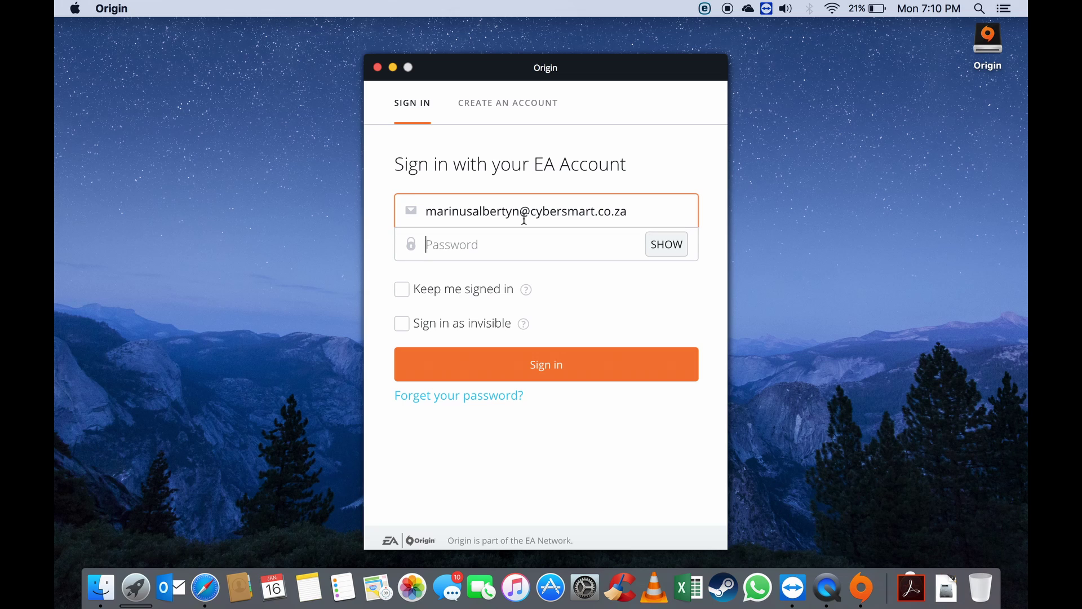
pyautogui.write('••')
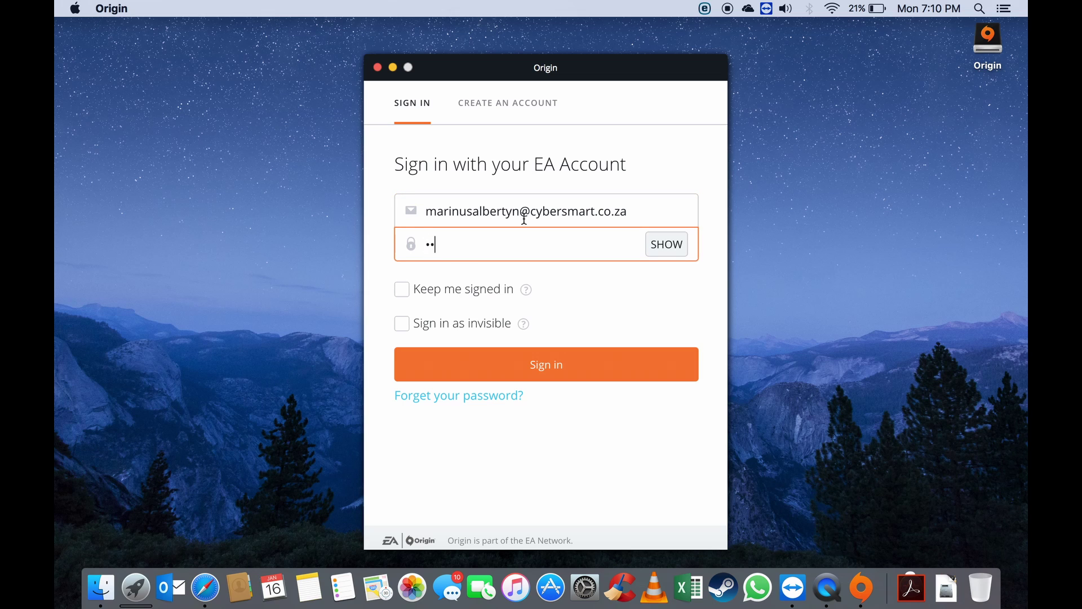
pyautogui.write('••••••••••')
pyautogui.click(542, 372)
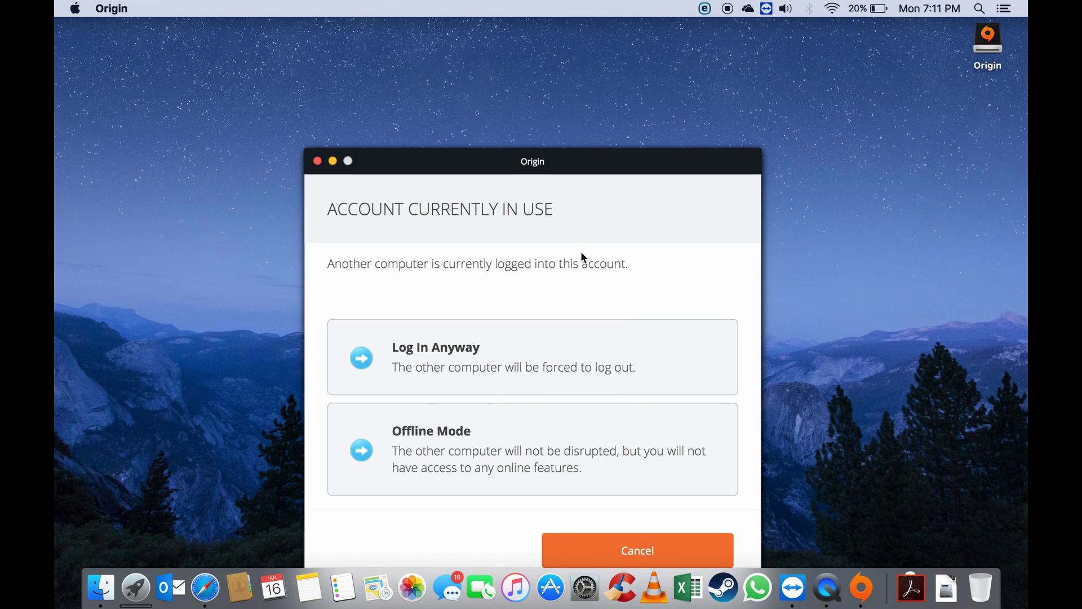
# Move the Account Currently In Use dialog higher and choose Log In Anyway.
pyautogui.moveTo(500, 163); pyautogui.dragTo(504, 29)
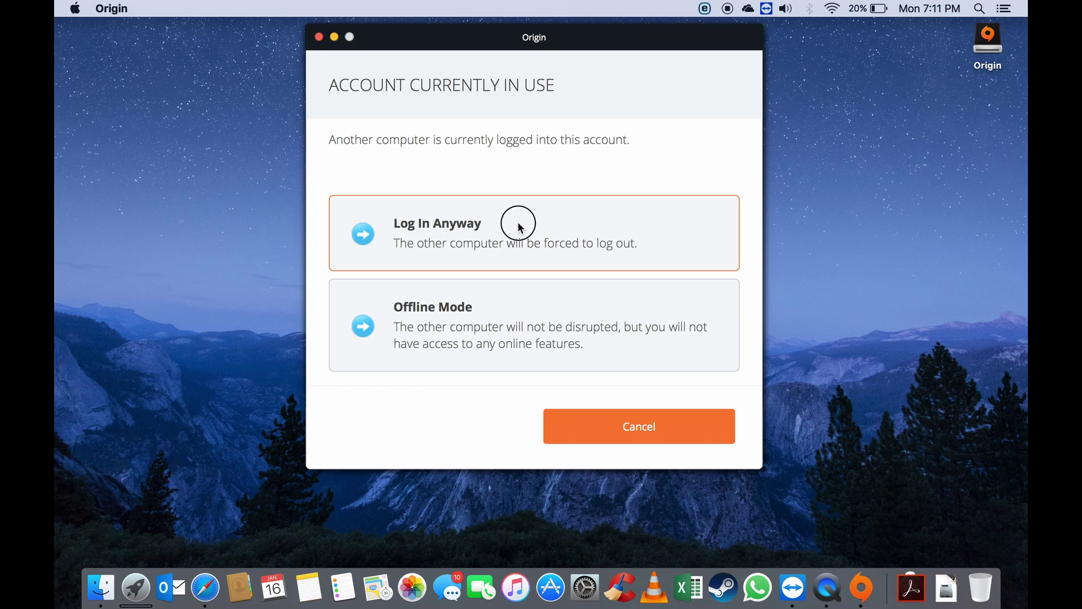
pyautogui.click(519, 227)
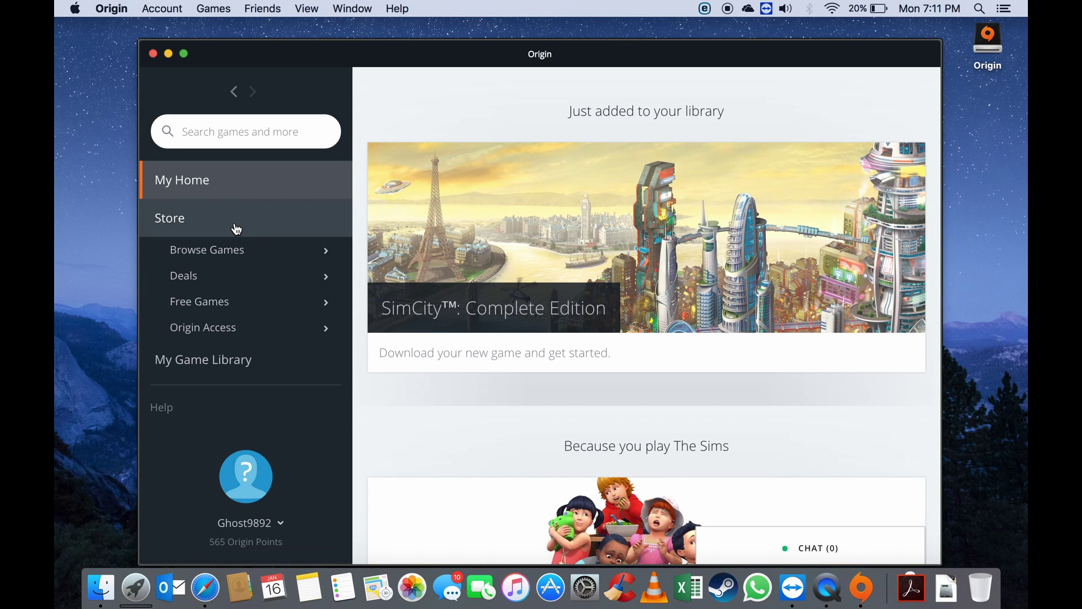
# Scroll through the My Home recommendations and back up, then show the Origin Access flyout.
pyautogui.scroll(-10, 740, 441)
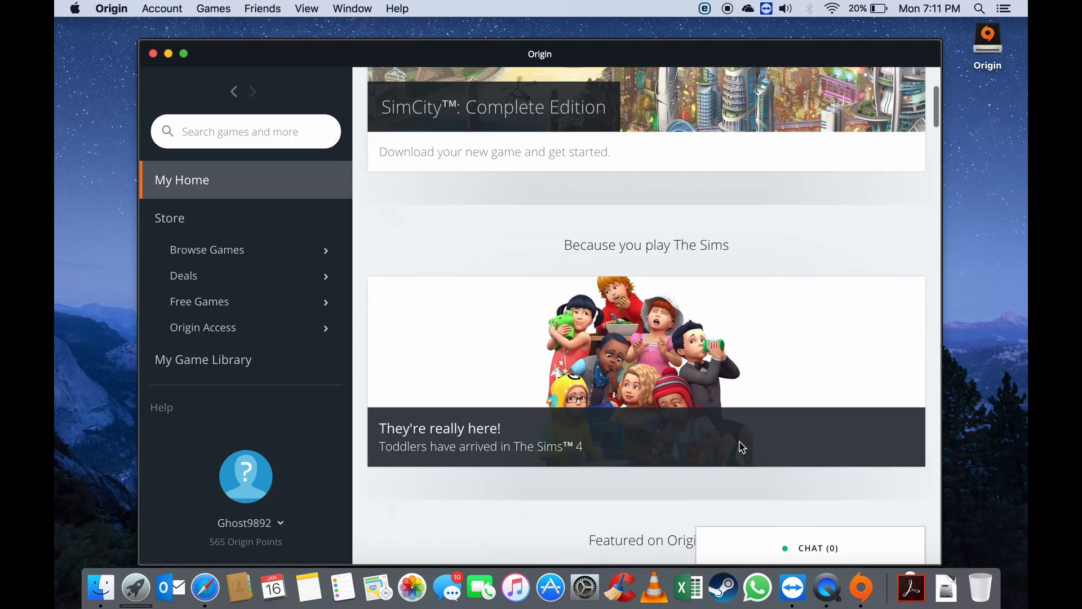
pyautogui.scroll(-12, 740, 444)
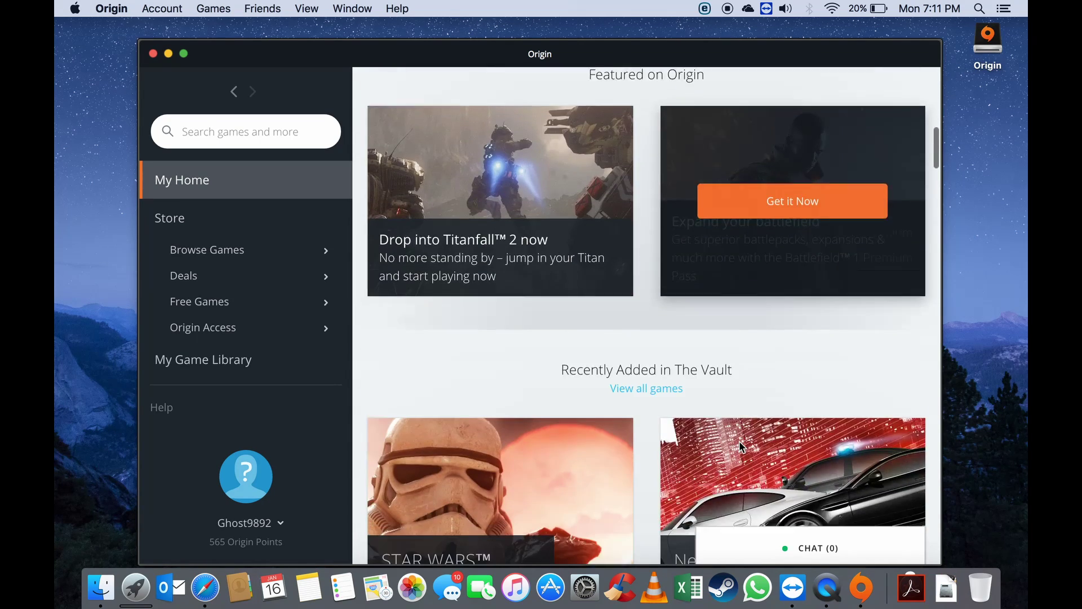
pyautogui.scroll(-3, 740, 446)
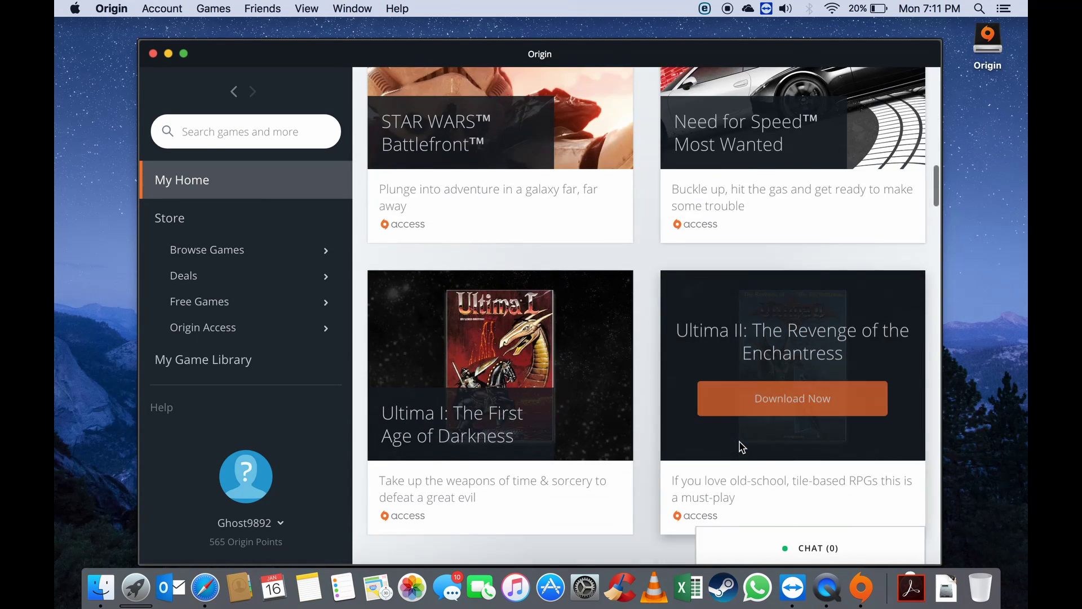
pyautogui.scroll(14, 741, 447)
pyautogui.scroll(5, 742, 447)
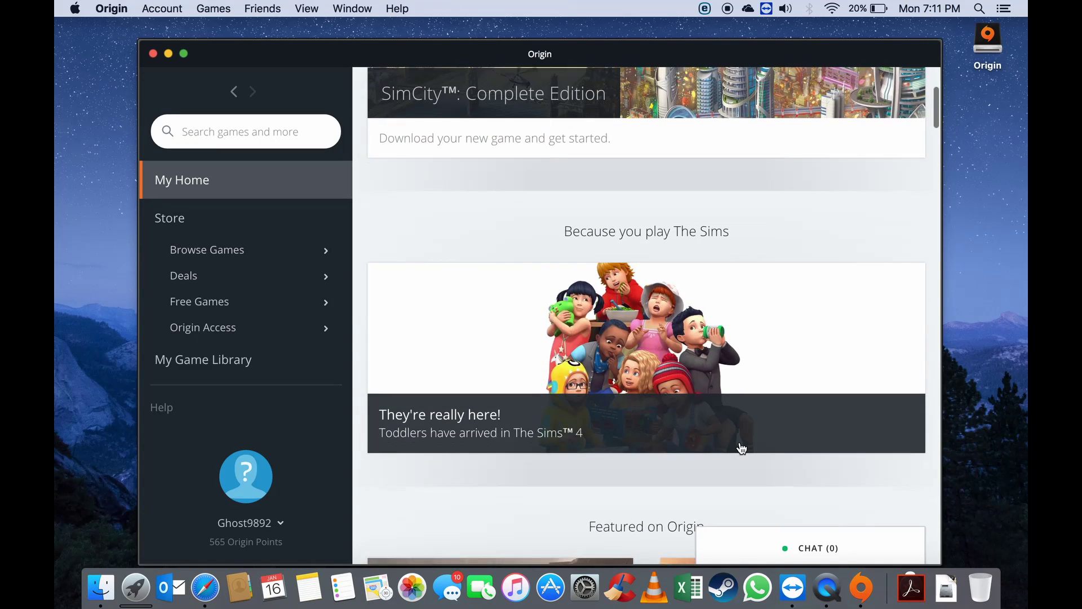
pyautogui.scroll(4, 742, 448)
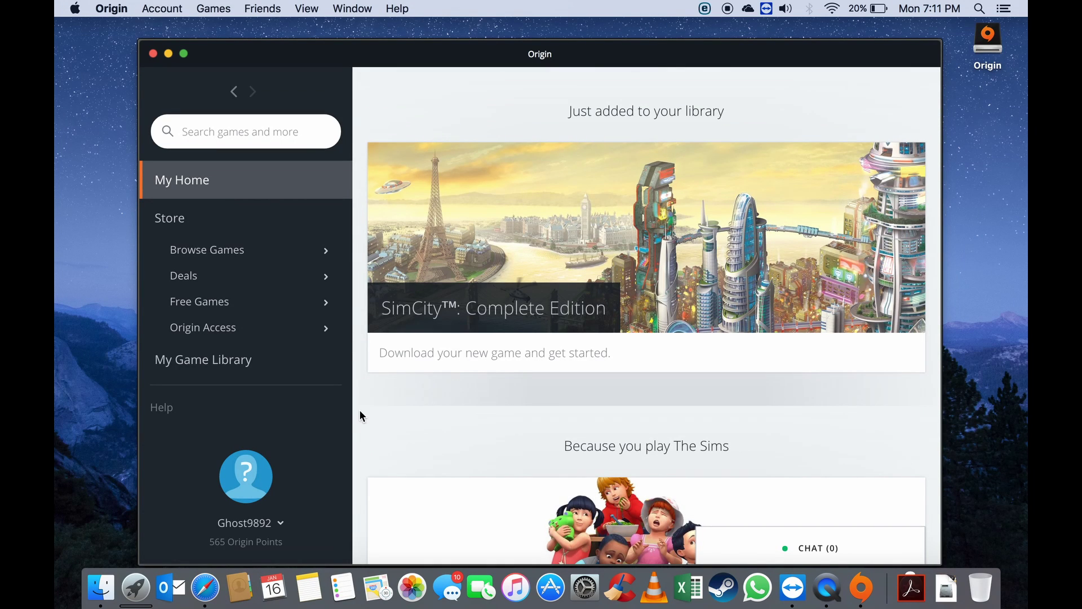
pyautogui.moveTo(269, 326)
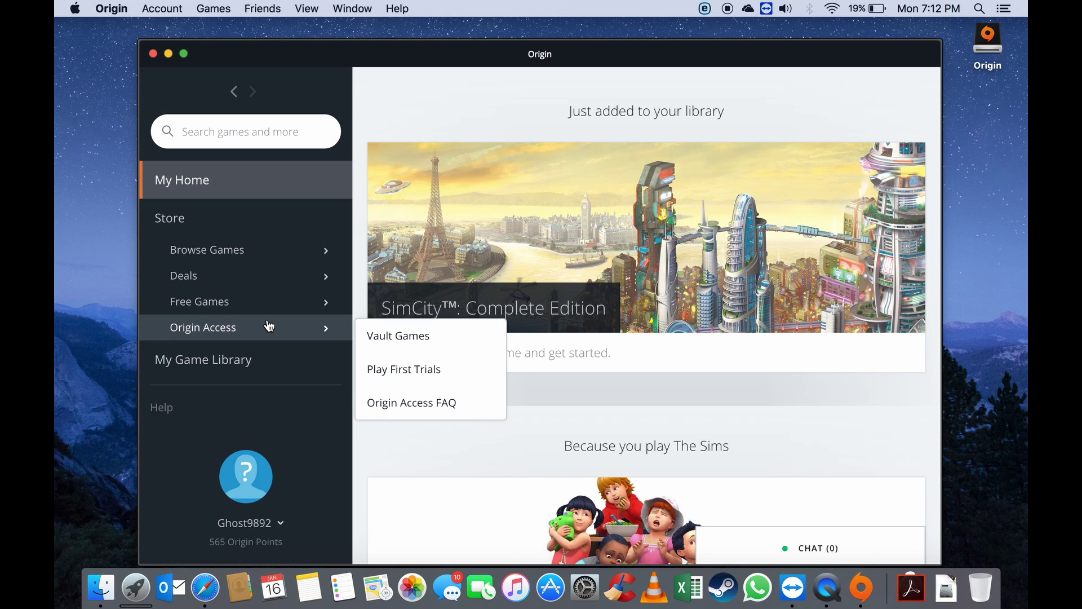
# Open Vault Games and scroll down the game tiles to the Dead Space titles.
pyautogui.click(392, 337)
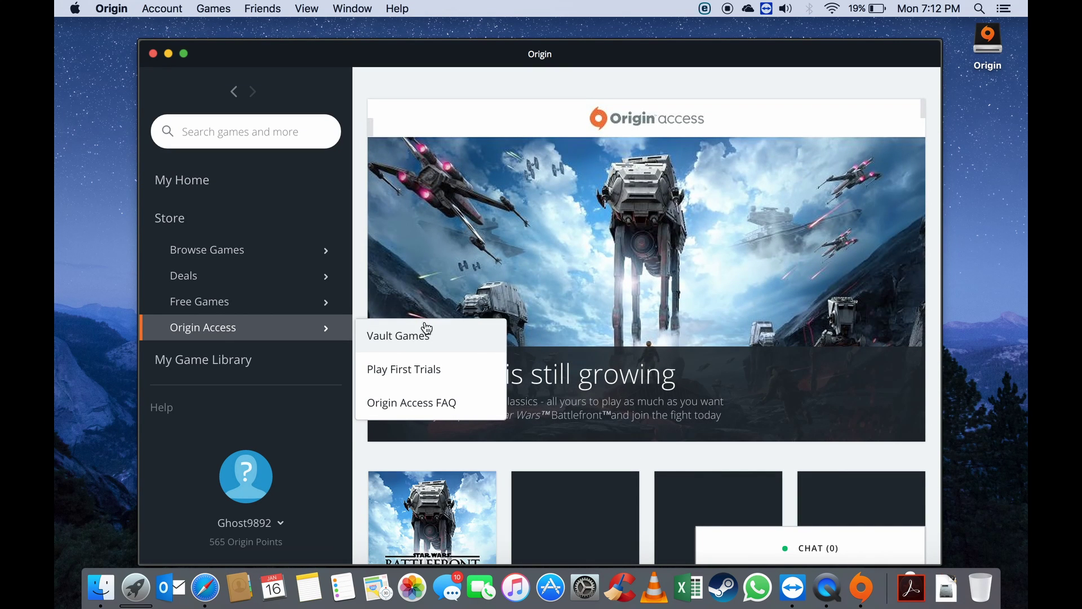
pyautogui.scroll(-5, 626, 258)
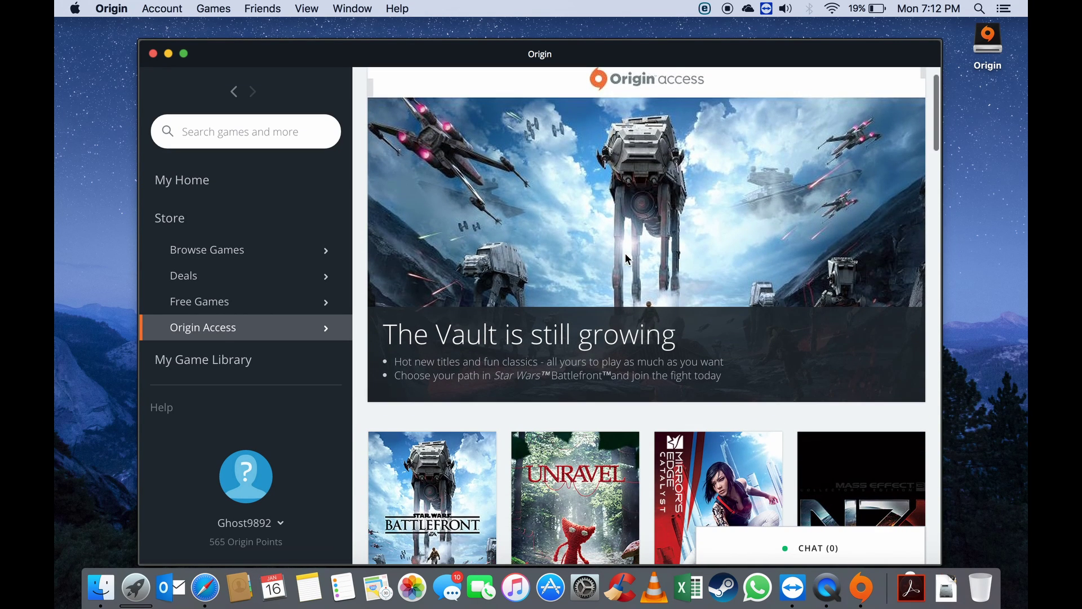
pyautogui.scroll(-1, 627, 258)
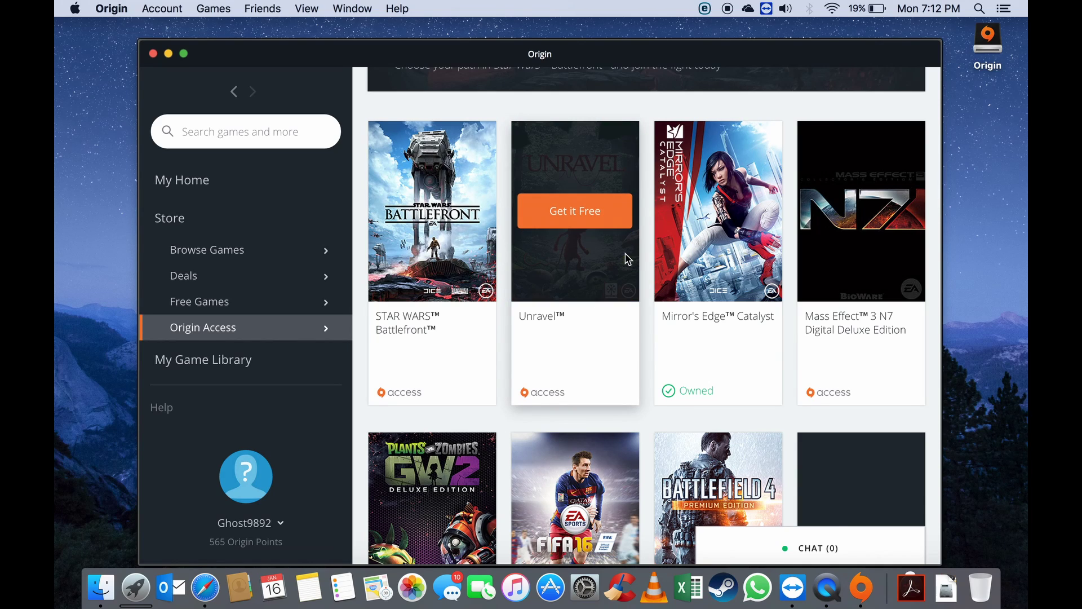
pyautogui.scroll(1, 625, 259)
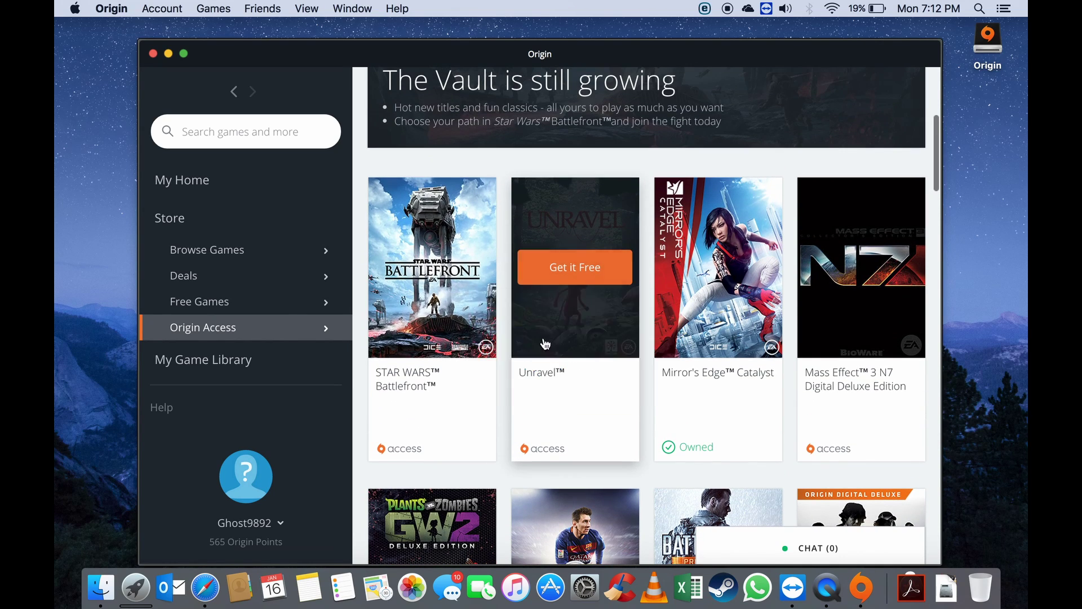
pyautogui.scroll(-5, 745, 374)
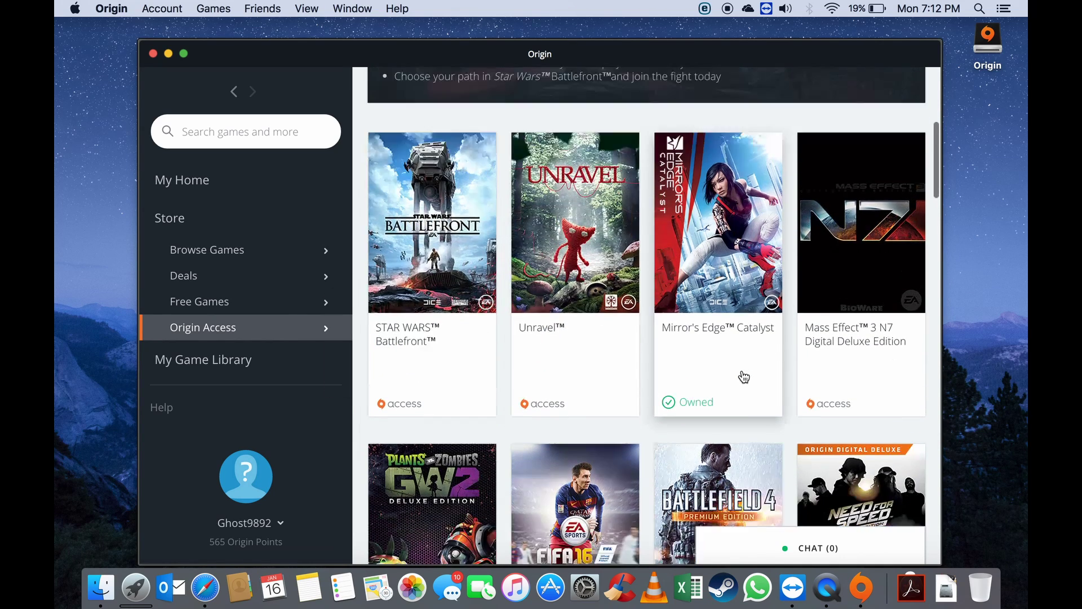
pyautogui.scroll(-4, 745, 377)
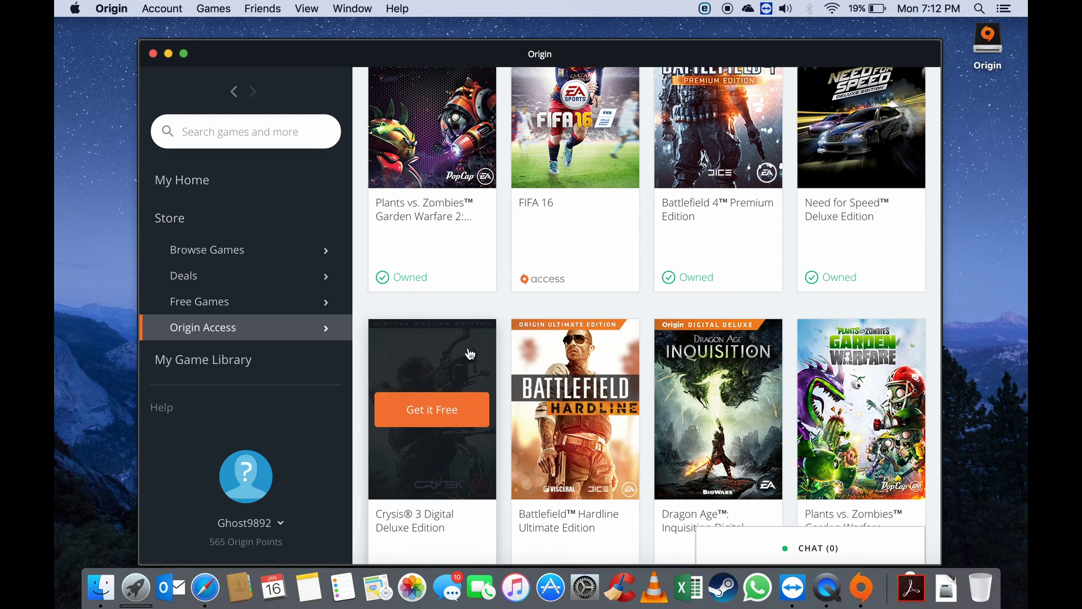
pyautogui.scroll(-5, 449, 345)
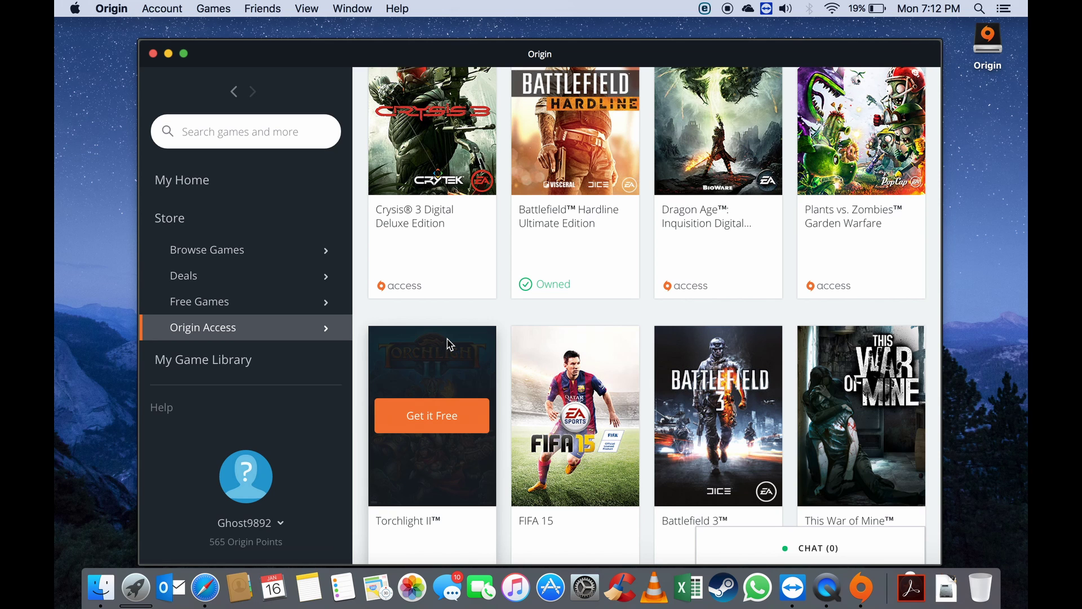
pyautogui.scroll(-15, 450, 343)
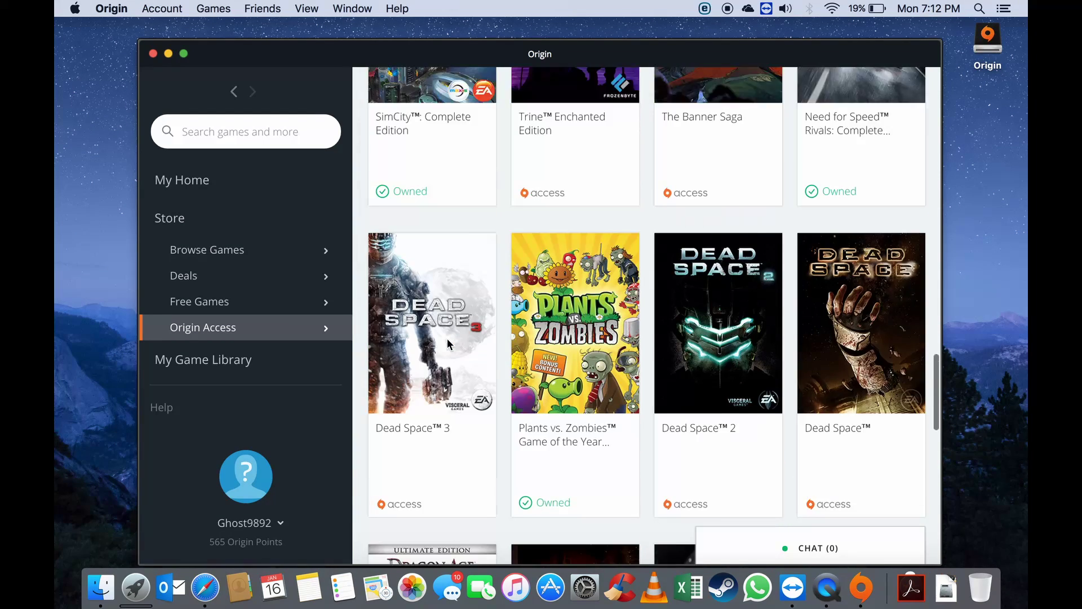